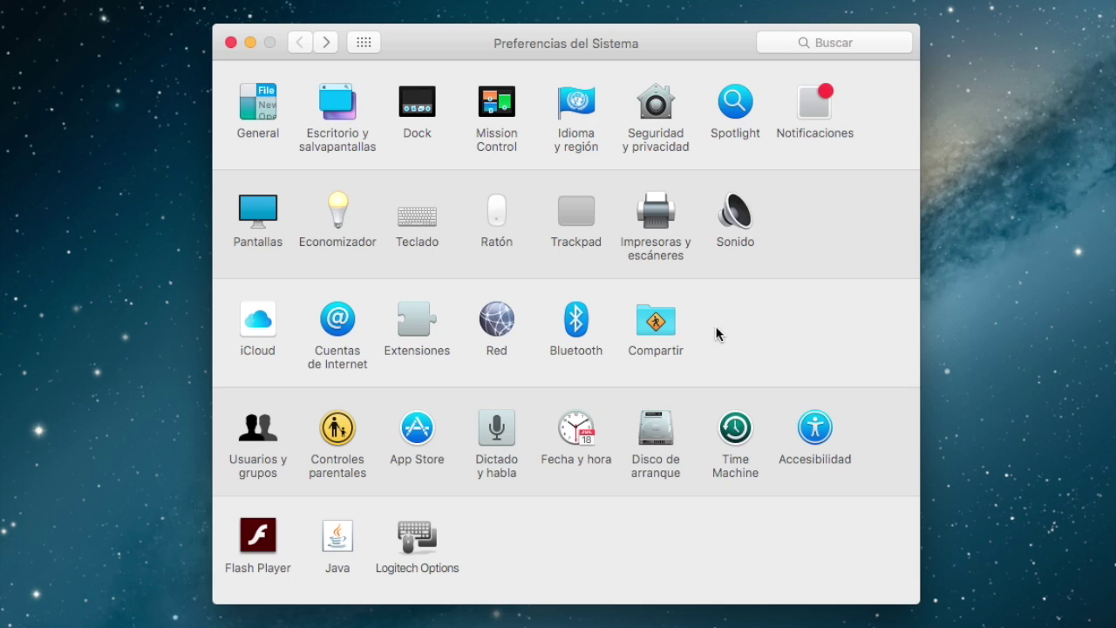
# Step: Open the Compartir (Sharing) pane from the System Preferences main window
pyautogui.click(664, 331)
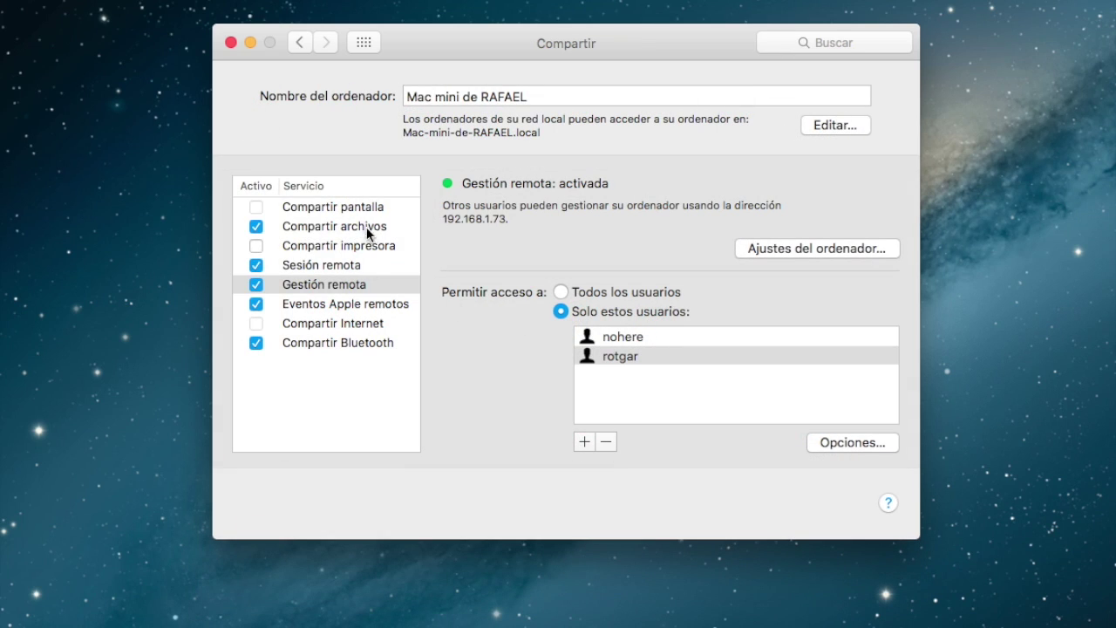
pyautogui.click(298, 288)
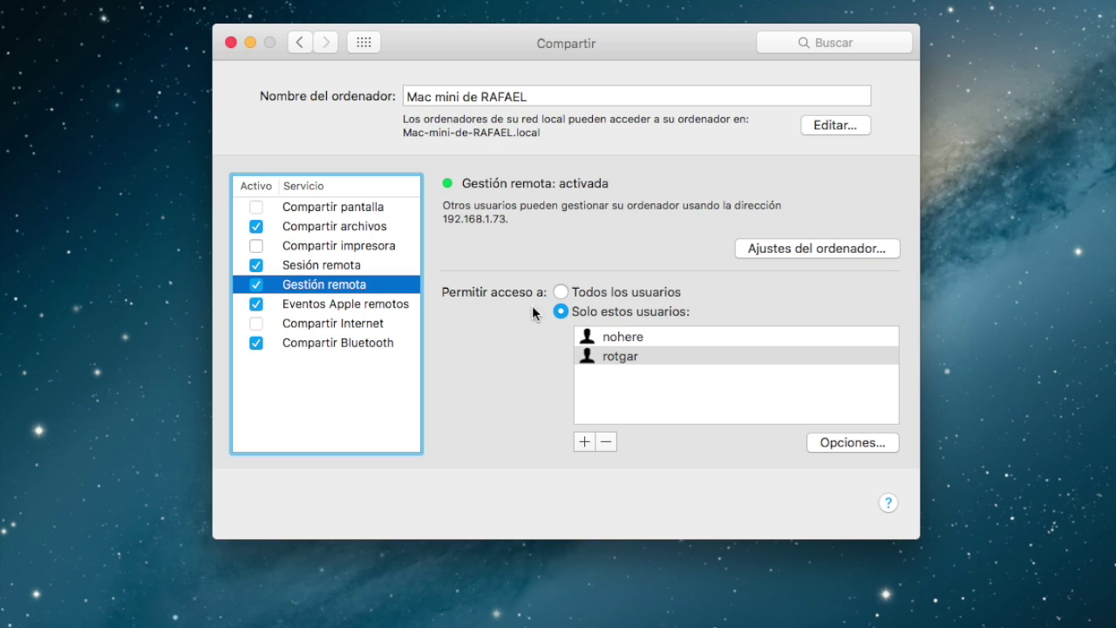
pyautogui.click(629, 355)
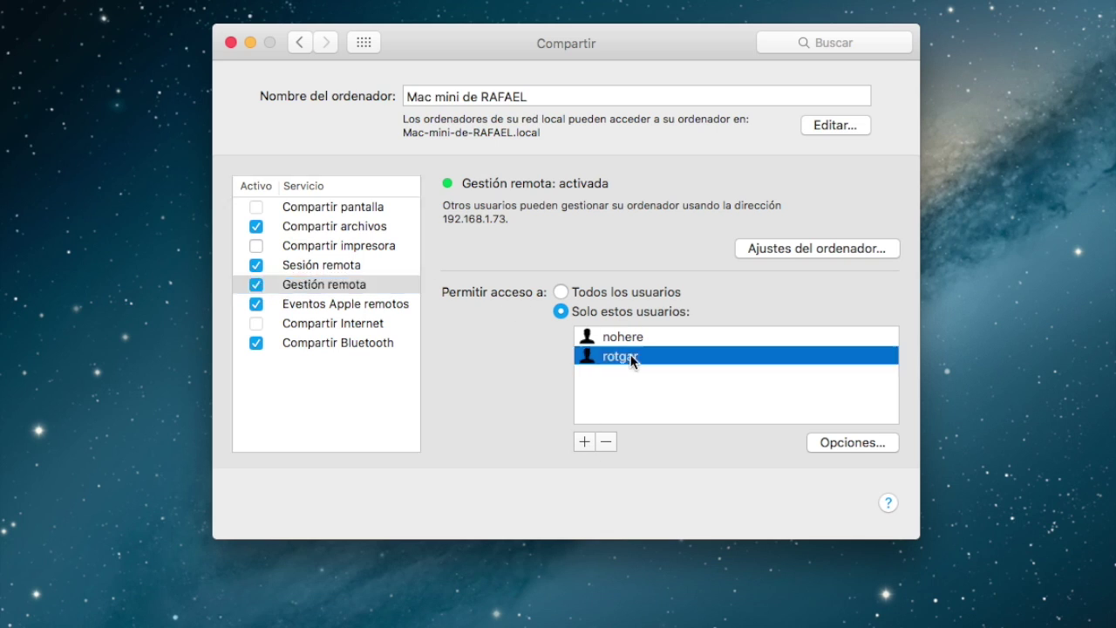
pyautogui.click(583, 442)
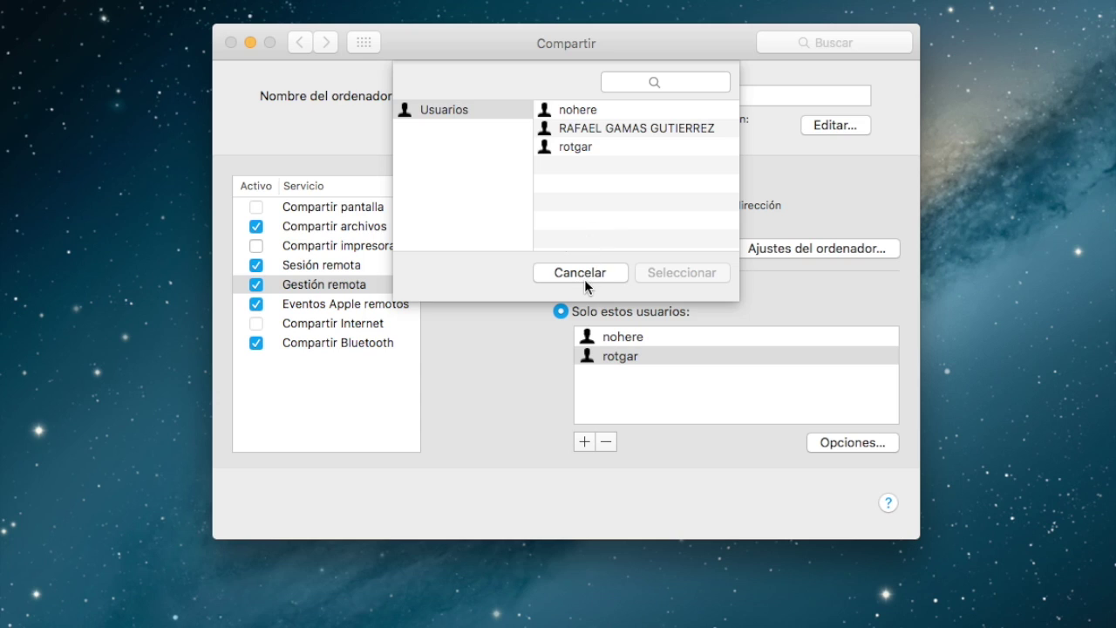
pyautogui.click(557, 143)
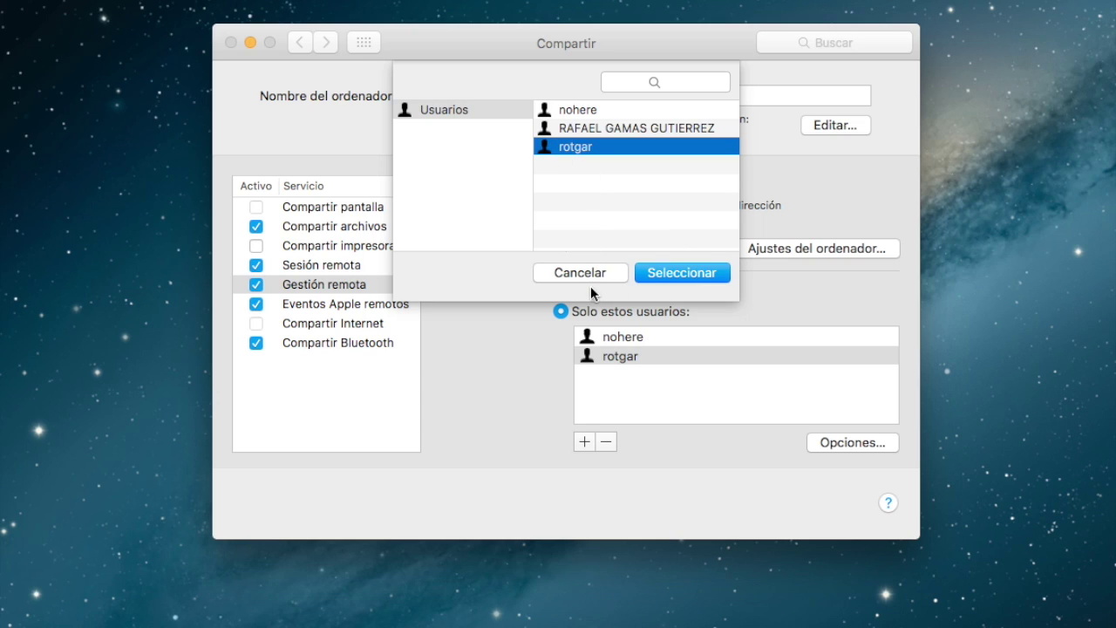
pyautogui.click(574, 271)
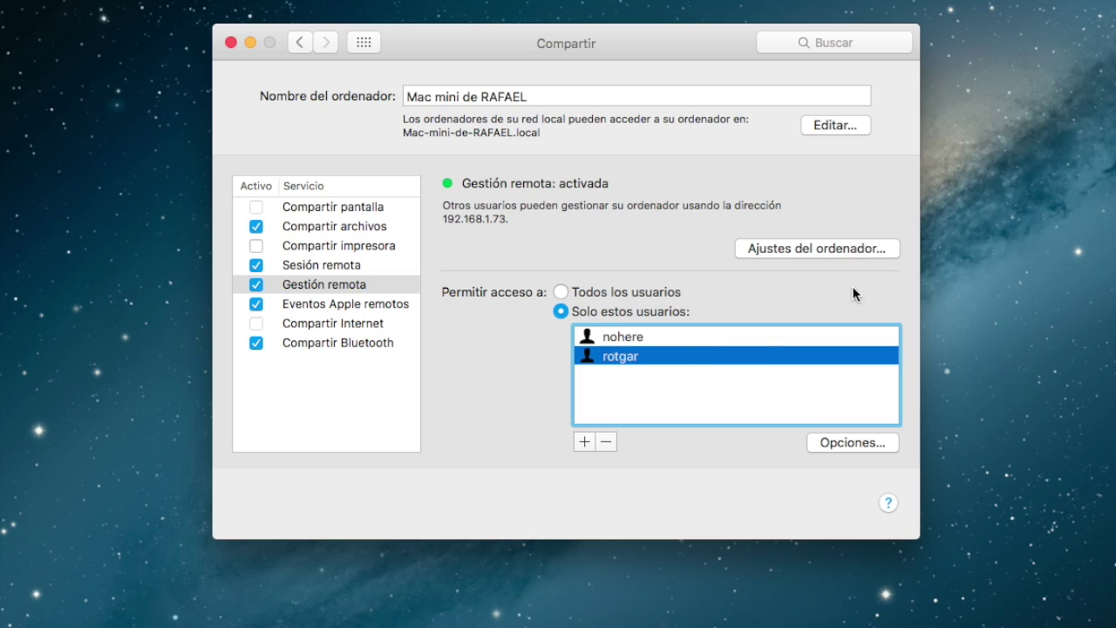
# Step: In Gestión remota's computer settings, let VNC viewers control the screen with a password
pyautogui.click(816, 251)
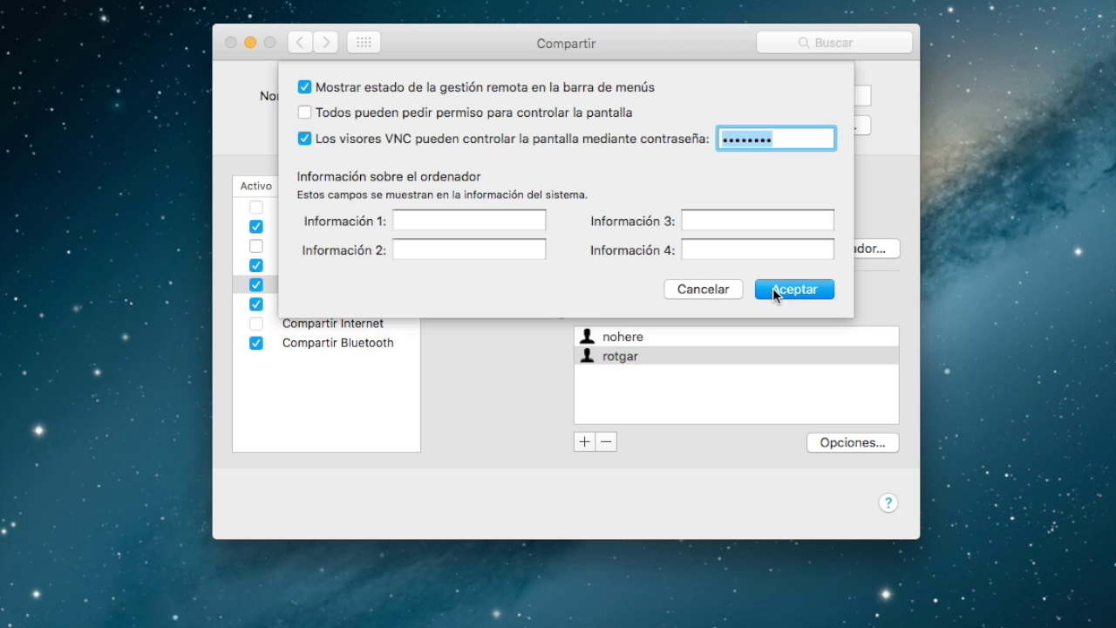
pyautogui.click(774, 290)
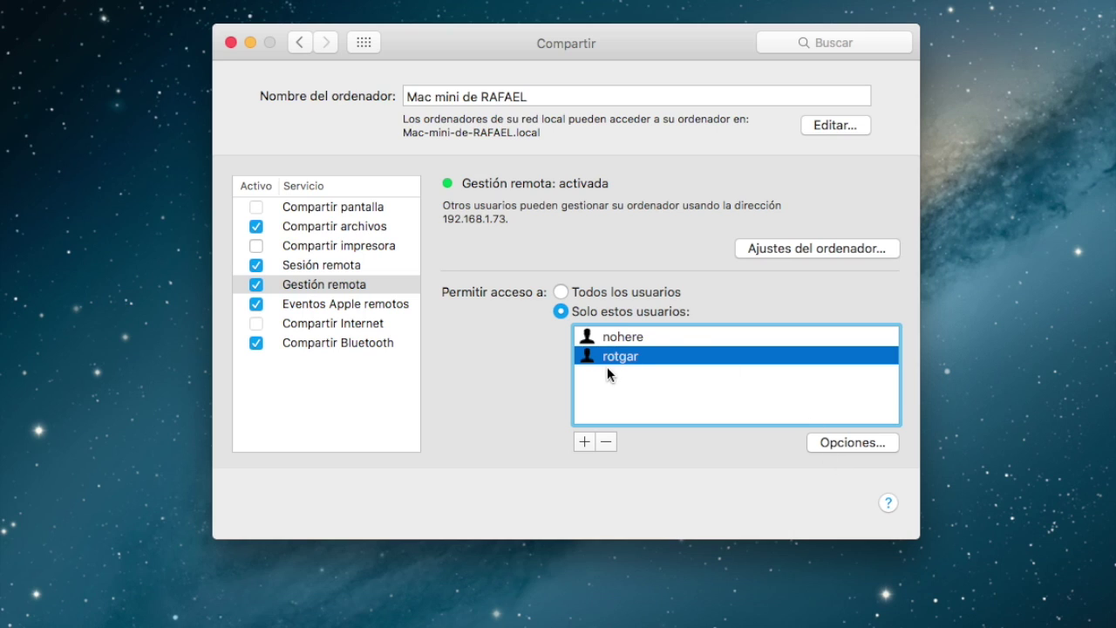
# Step: Revoke Modificar ajustes, Eliminar y reemplazar ítems and Iniciar un chat for the second user
pyautogui.click(849, 442)
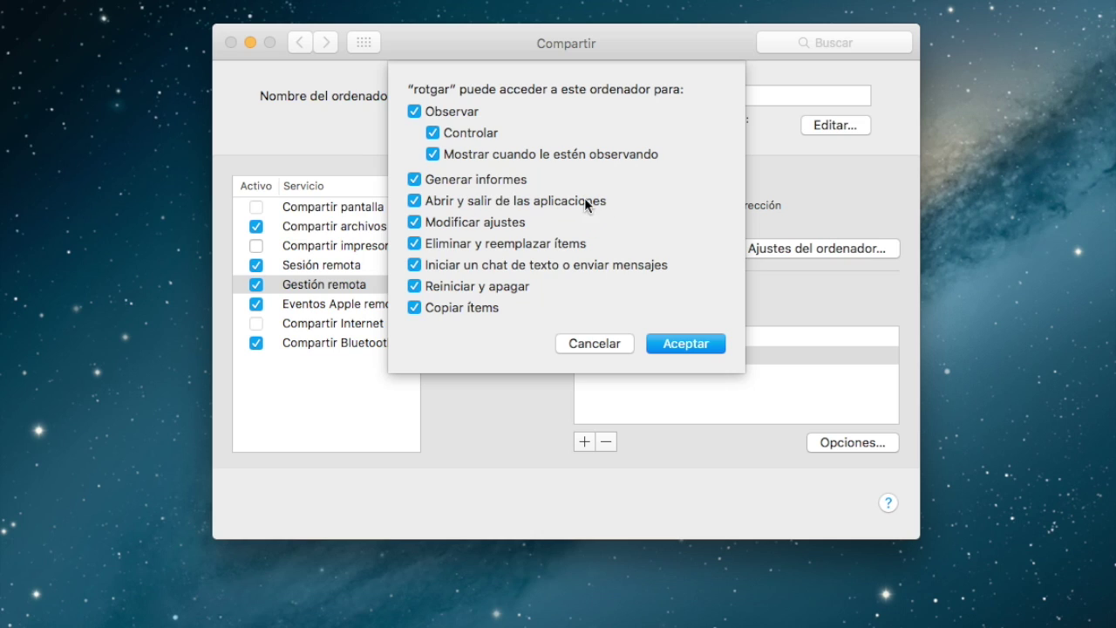
pyautogui.click(414, 229)
pyautogui.click(415, 249)
pyautogui.click(415, 266)
pyautogui.click(674, 344)
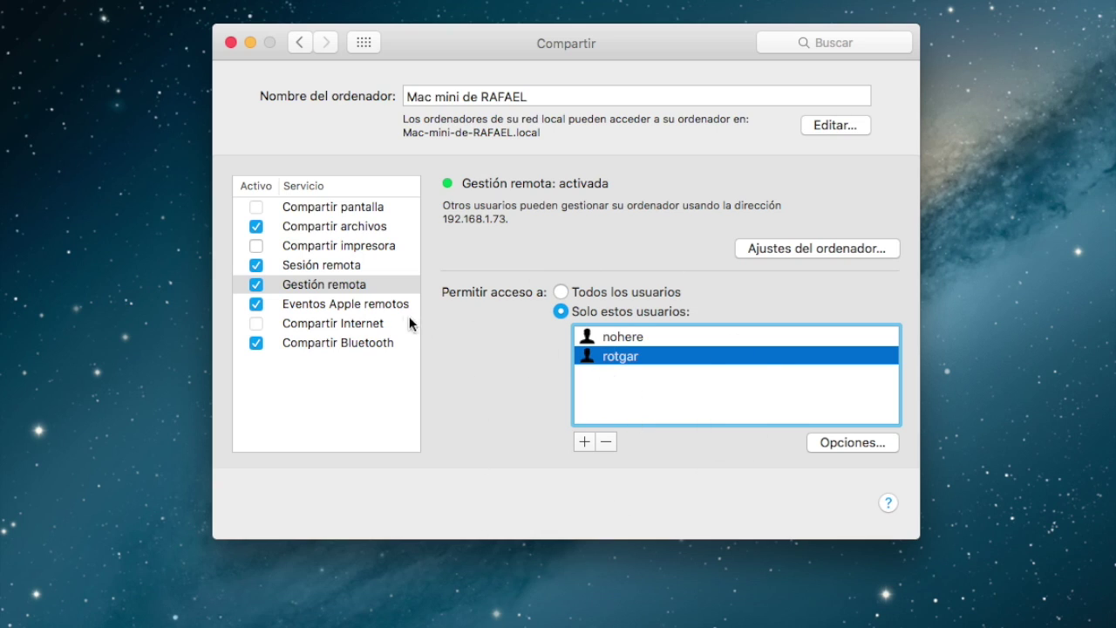
# Step: Review Sesión remota and Compartir pantalla, then show the Eventos Apple remotos settings
pyautogui.click(301, 266)
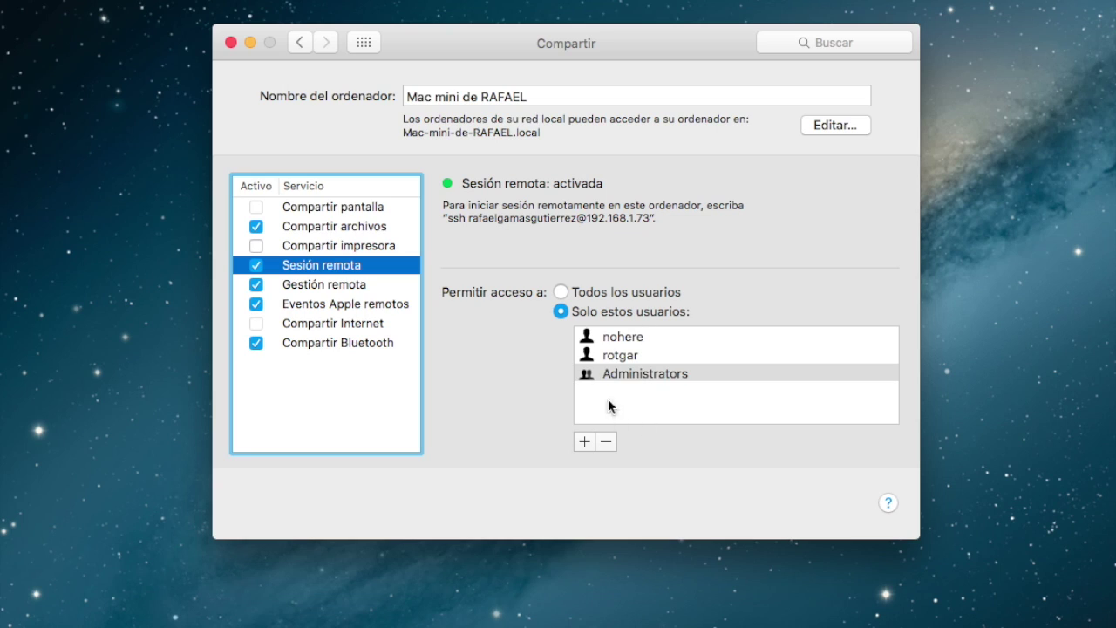
pyautogui.click(626, 355)
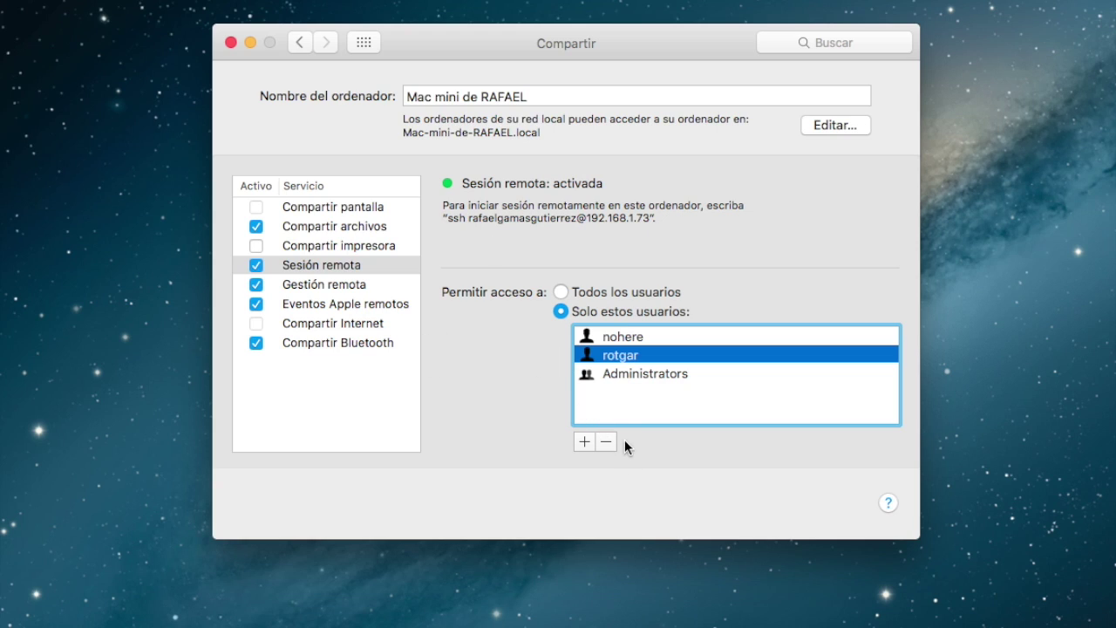
pyautogui.click(352, 289)
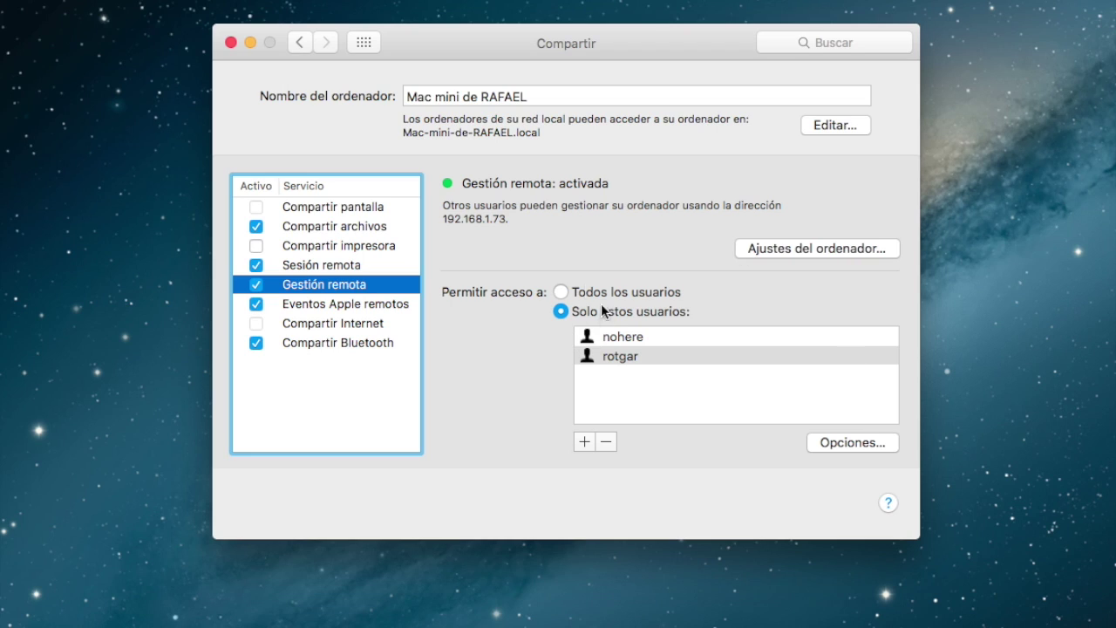
pyautogui.click(314, 210)
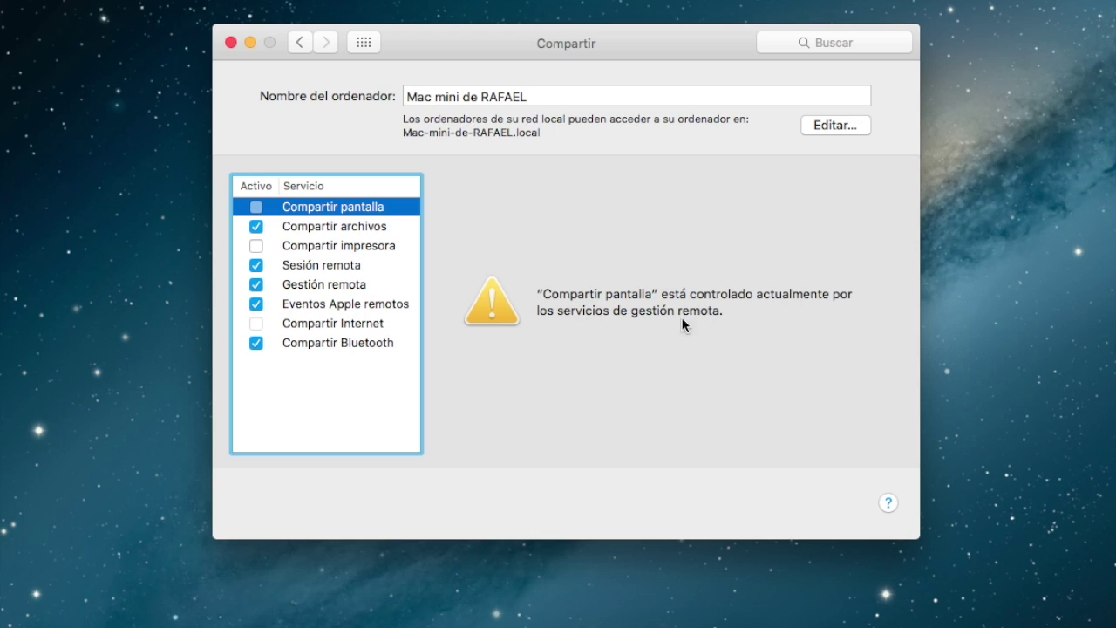
pyautogui.click(324, 286)
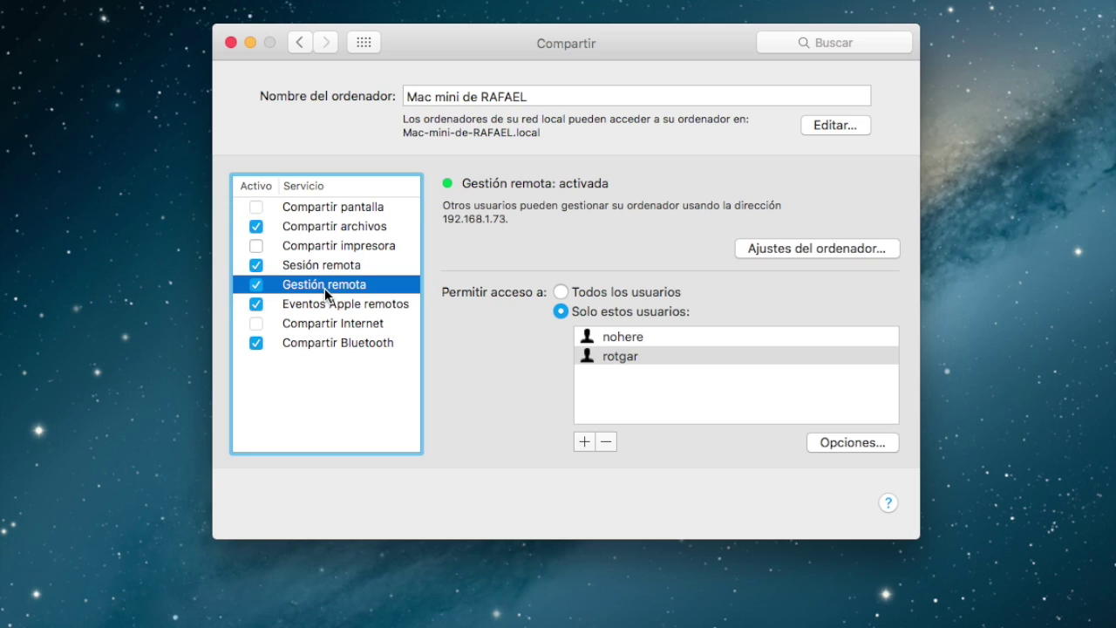
pyautogui.click(399, 307)
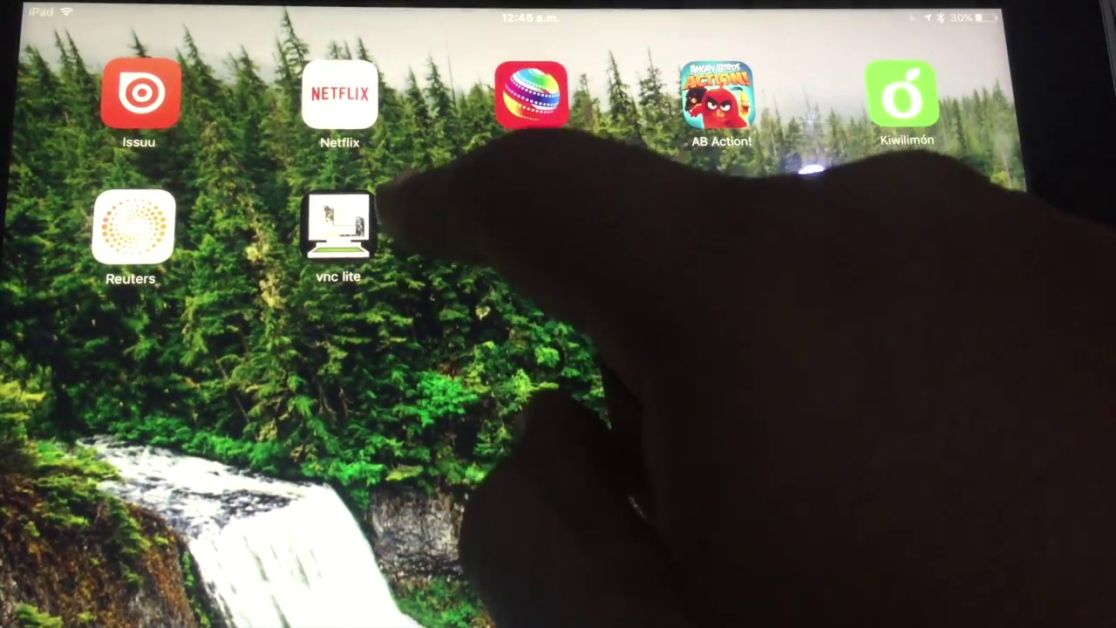
# Step: In Mocha VNC Lite, open the /MACMINI-6DC3C9 configuration and list local workstations
pyautogui.click(338, 225)
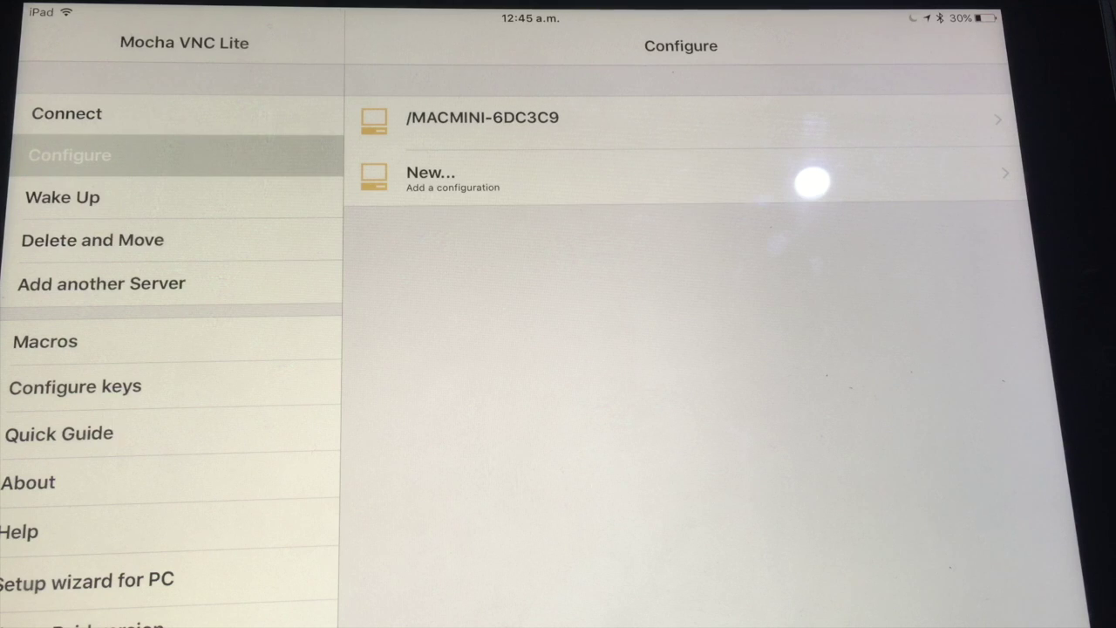
pyautogui.click(52, 144)
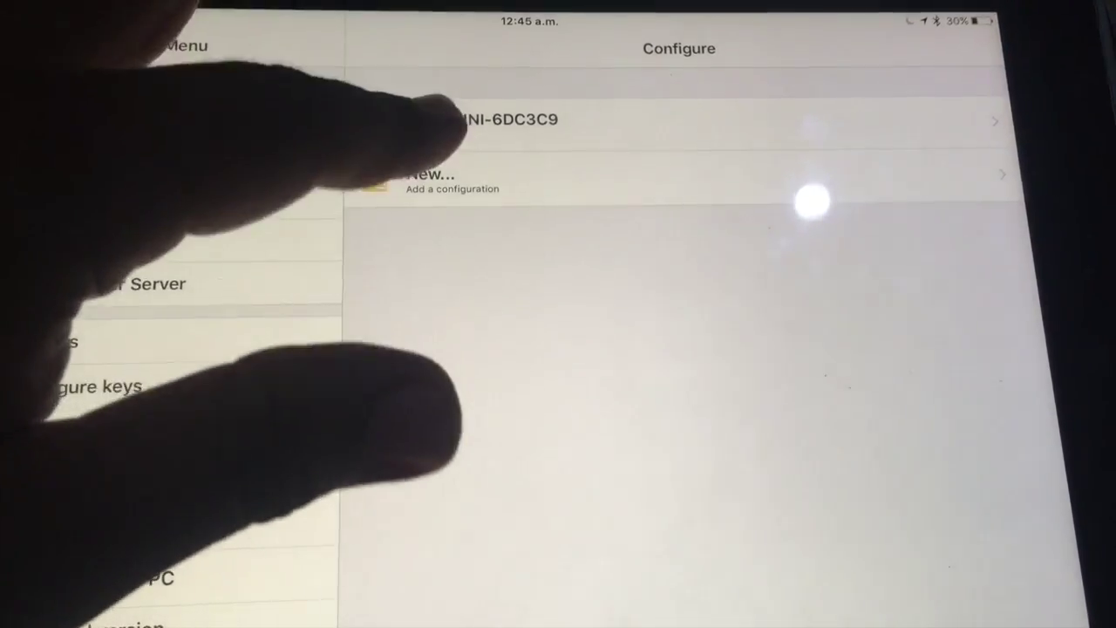
pyautogui.click(440, 116)
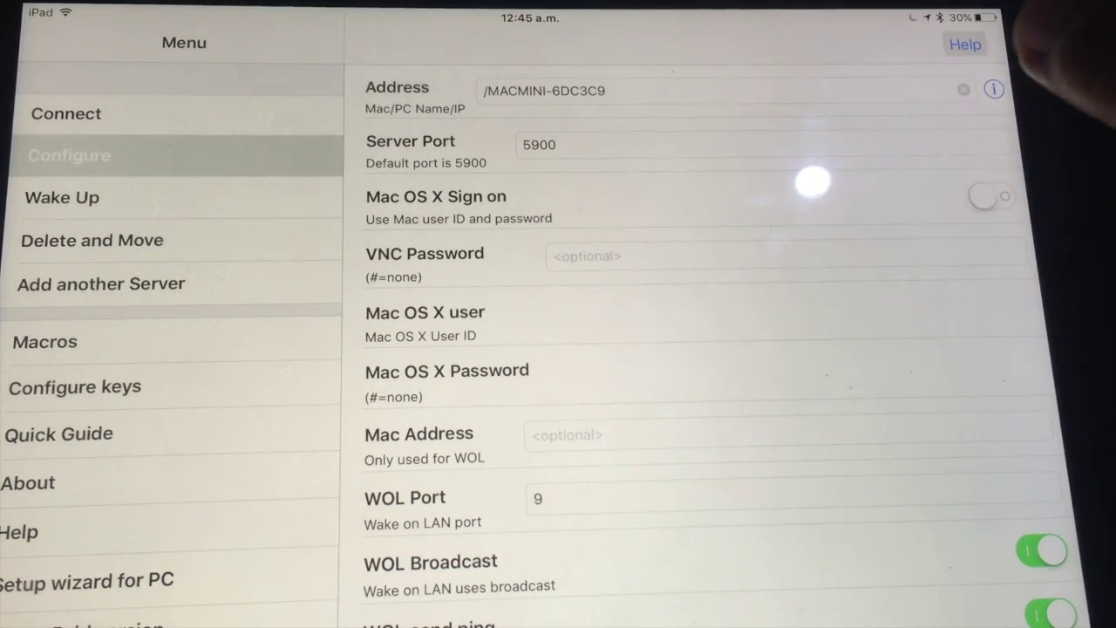
pyautogui.click(992, 90)
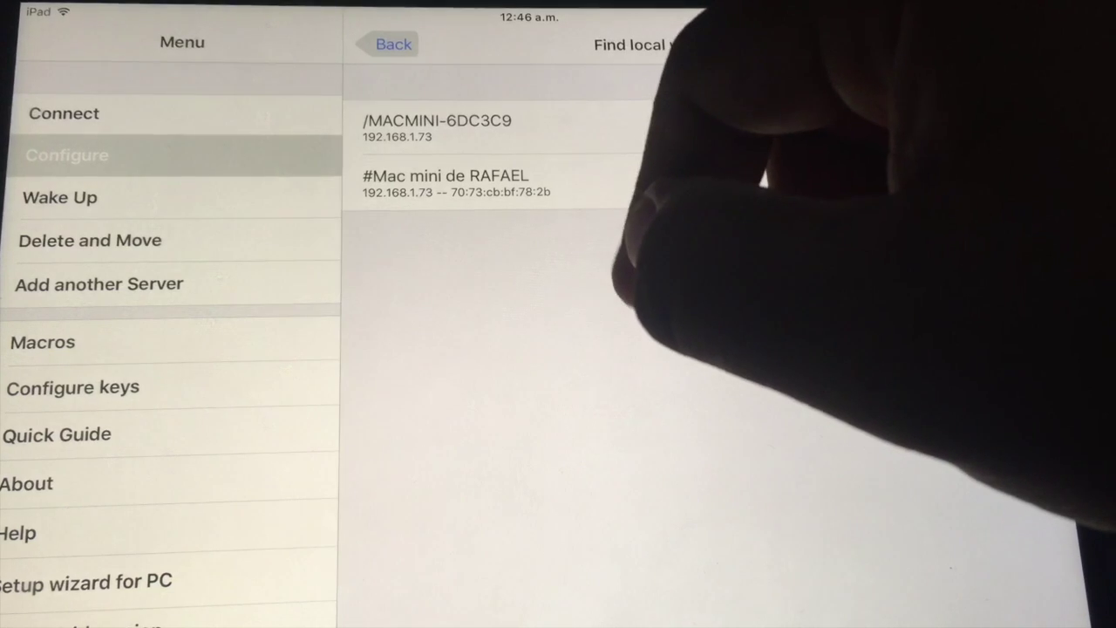
# Step: Fill the configuration with the discovered Mac mini and save a six-digit VNC password
pyautogui.click(488, 179)
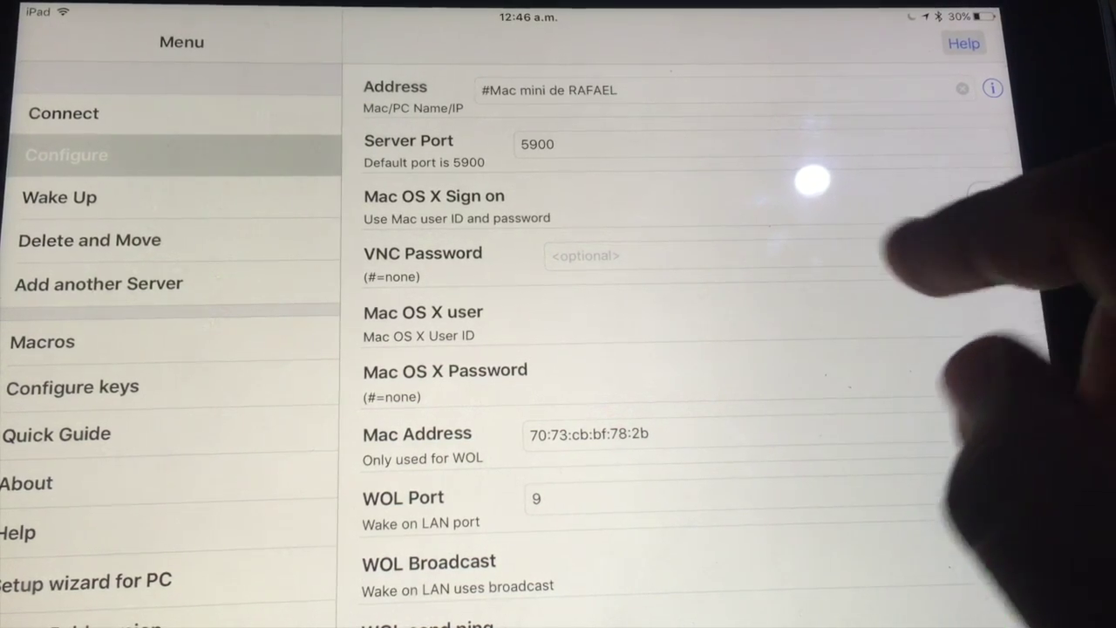
pyautogui.click(819, 255)
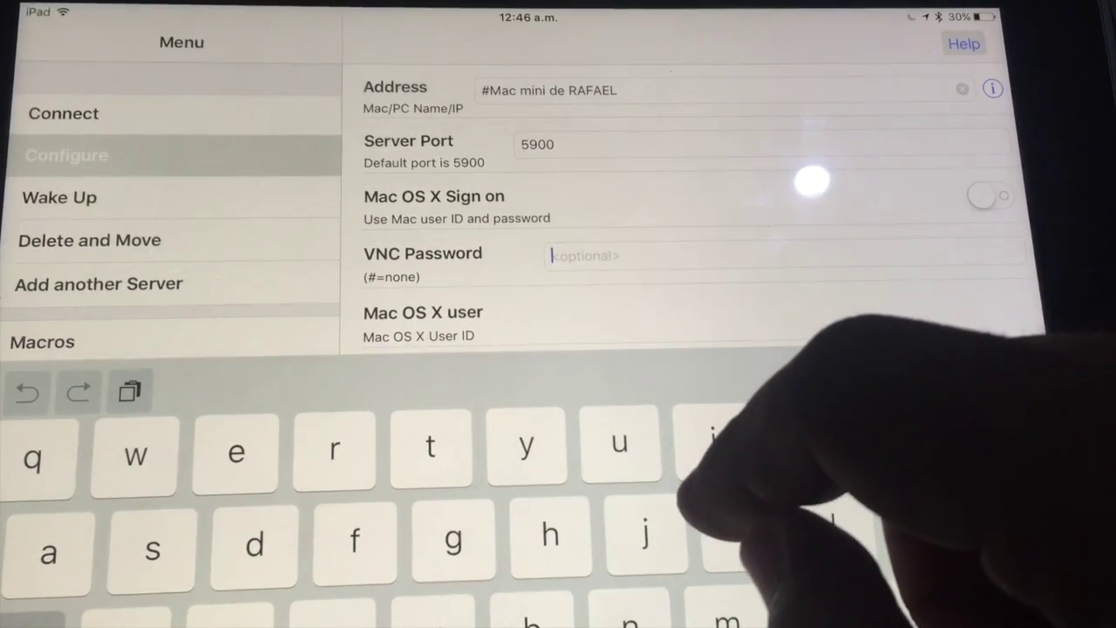
pyautogui.click(871, 621)
pyautogui.write('12345')
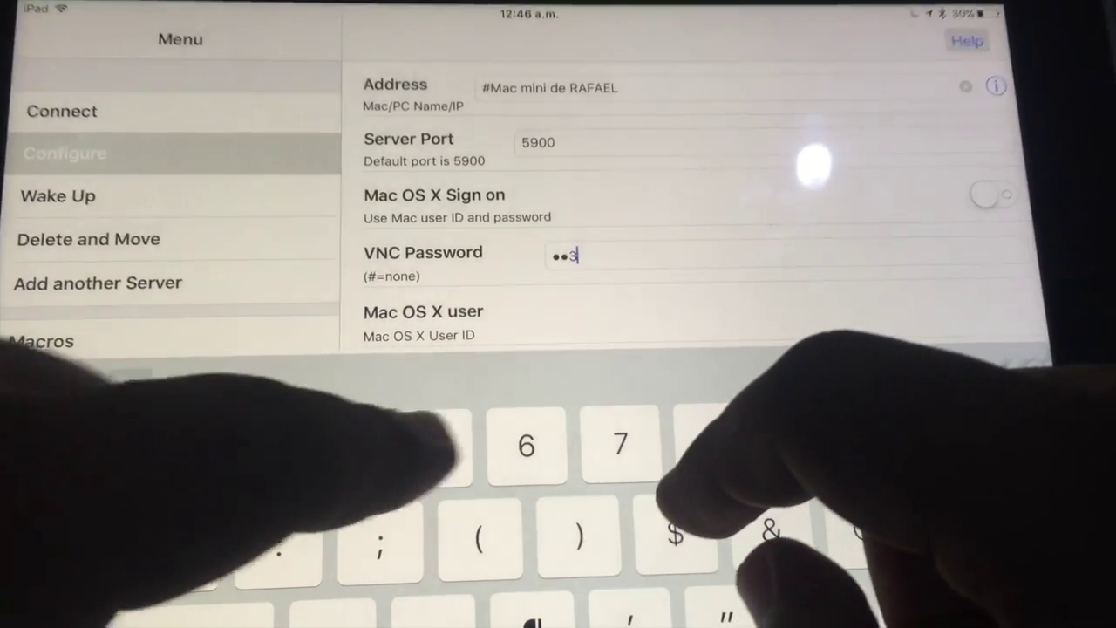
pyautogui.write('6')
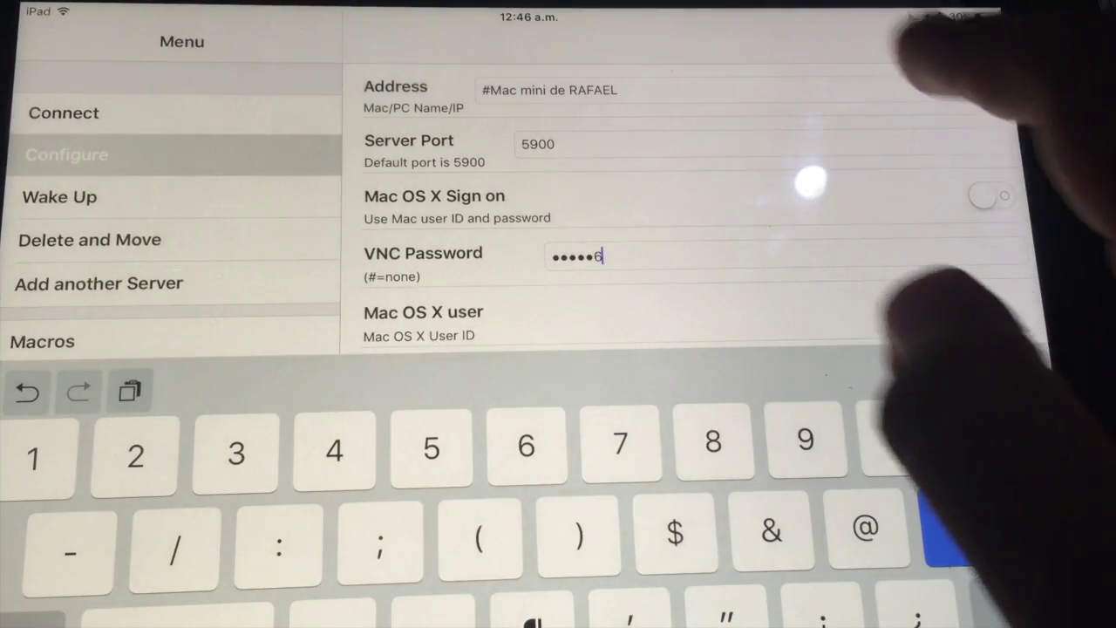
pyautogui.click(1020, 523)
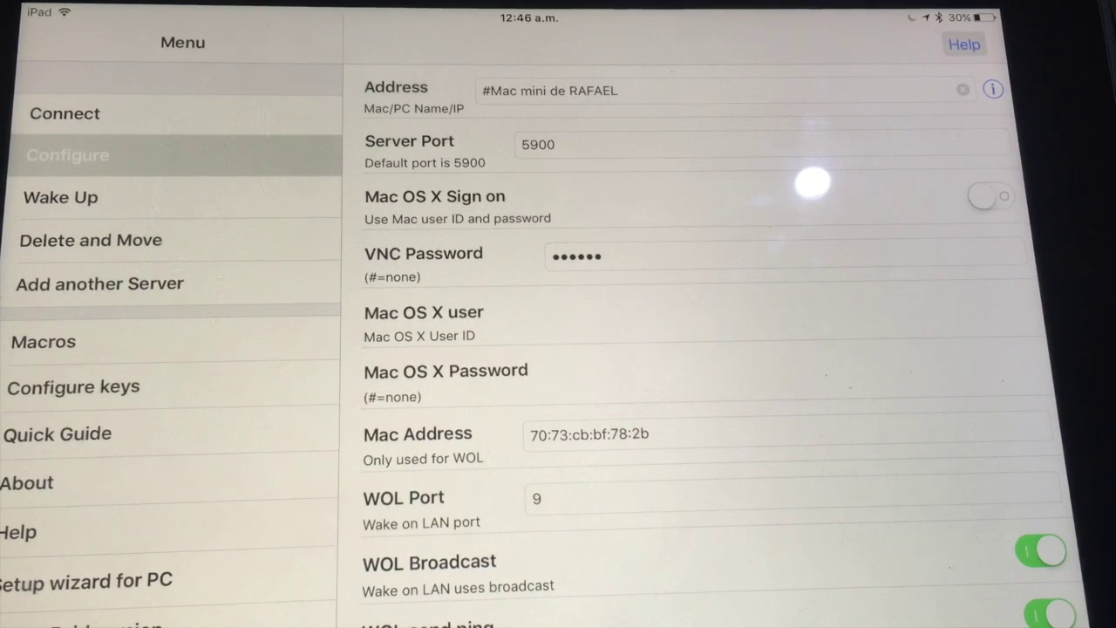
pyautogui.click(66, 113)
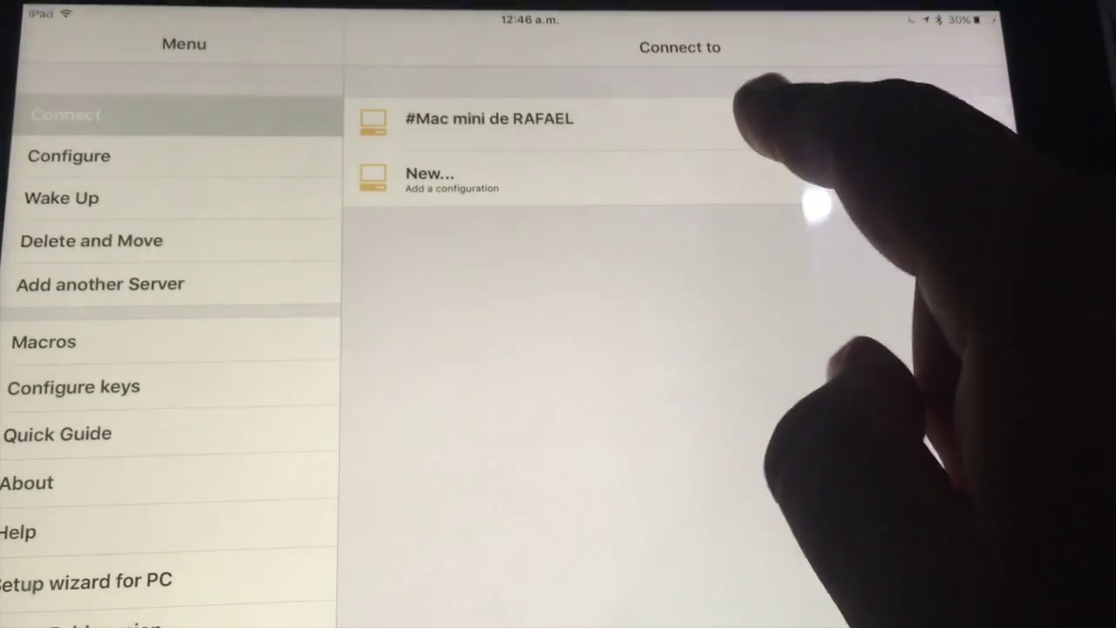
# Step: Connect to the Mac mini, pick a user account and focus its login password field
pyautogui.click(757, 117)
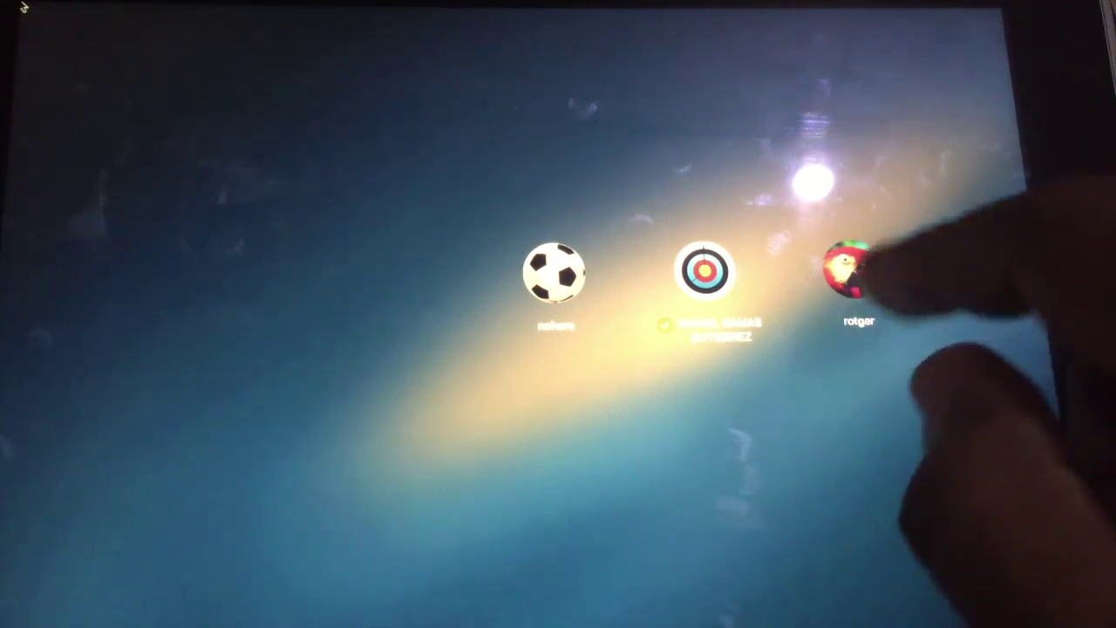
pyautogui.click(850, 271)
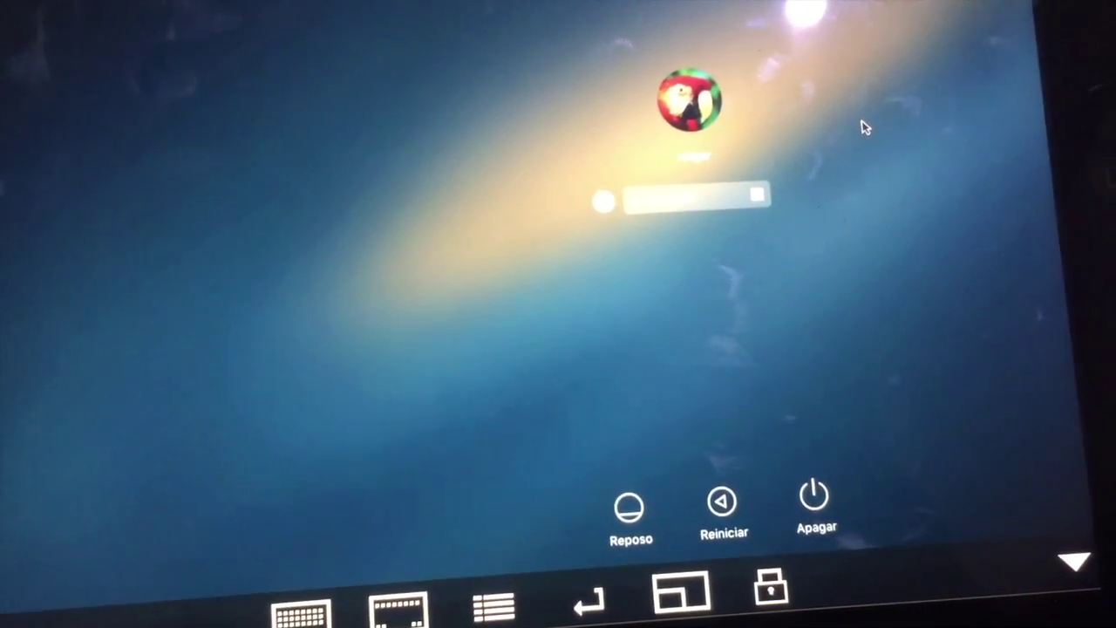
pyautogui.click(297, 614)
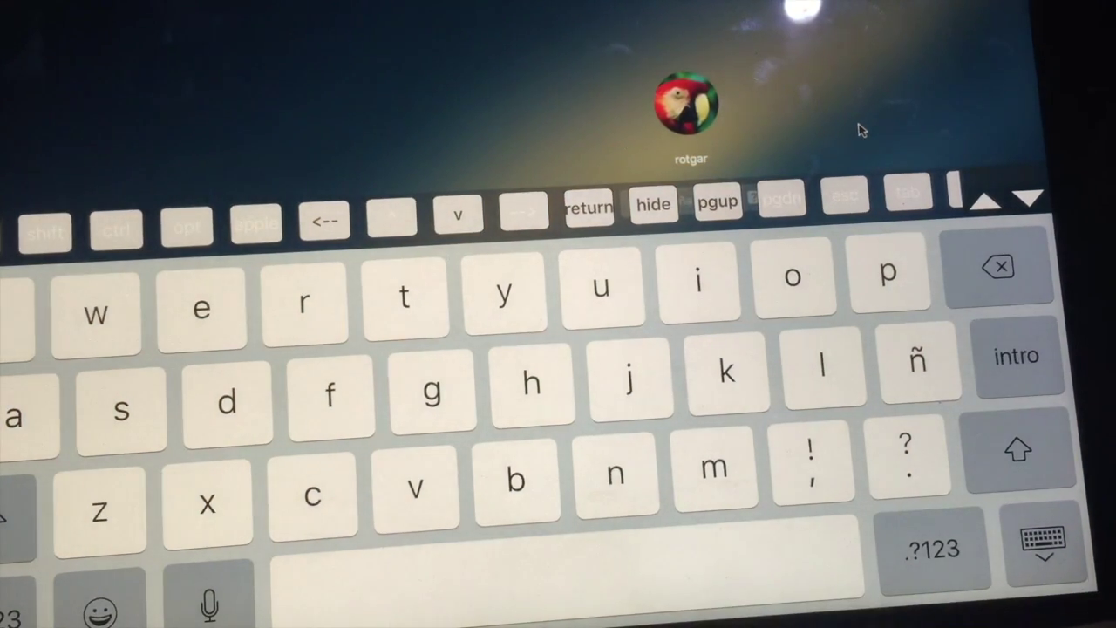
pyautogui.click(1027, 199)
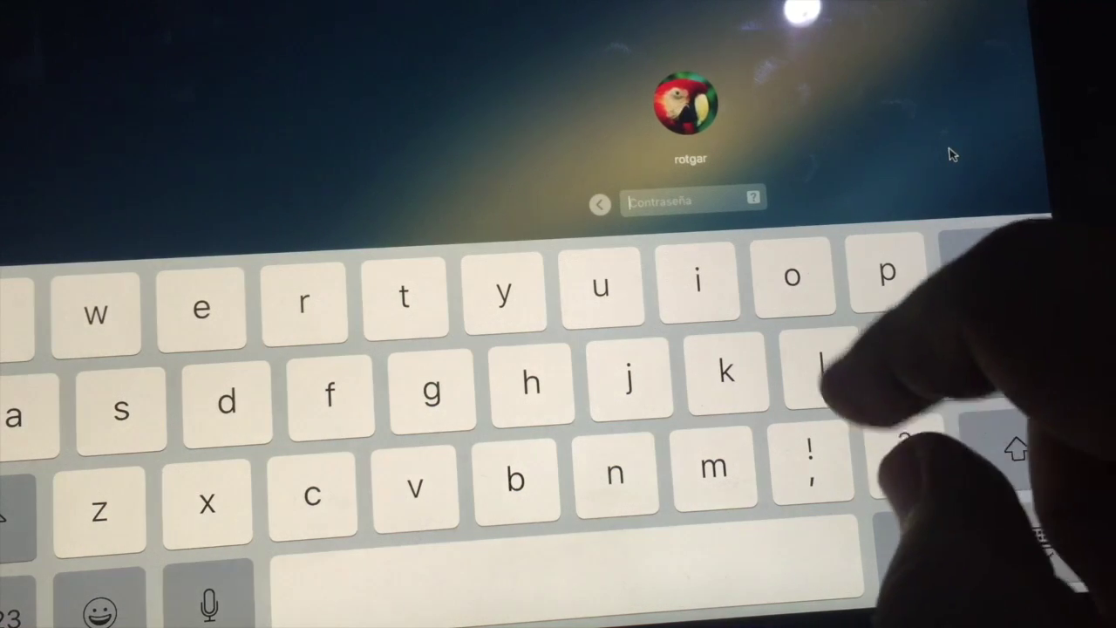
pyautogui.click(667, 201)
pyautogui.click(1043, 541)
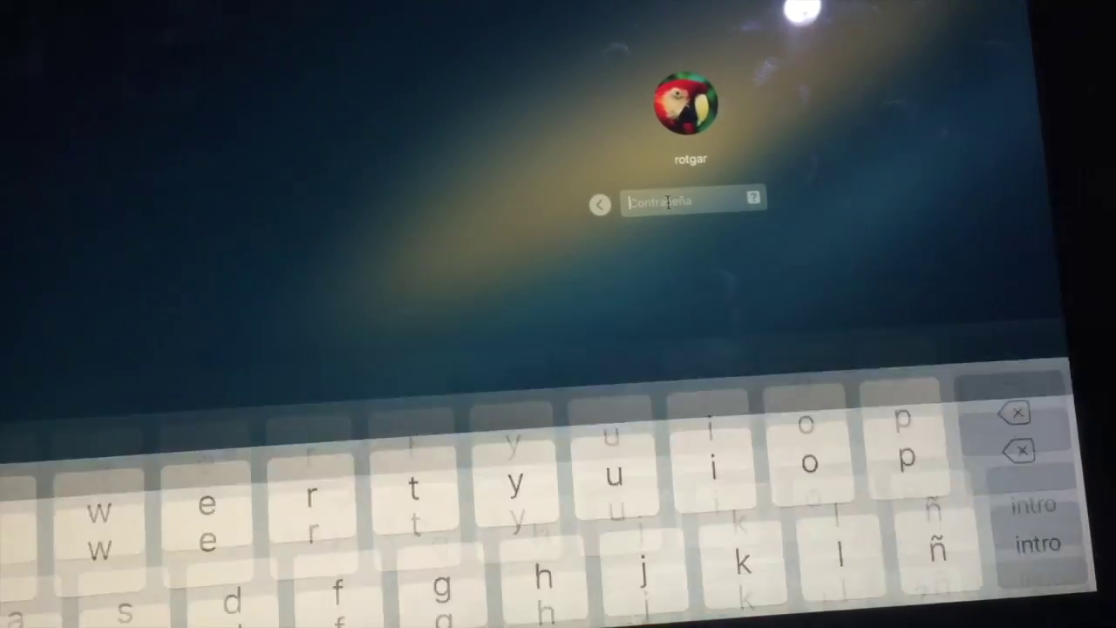
pyautogui.click(621, 602)
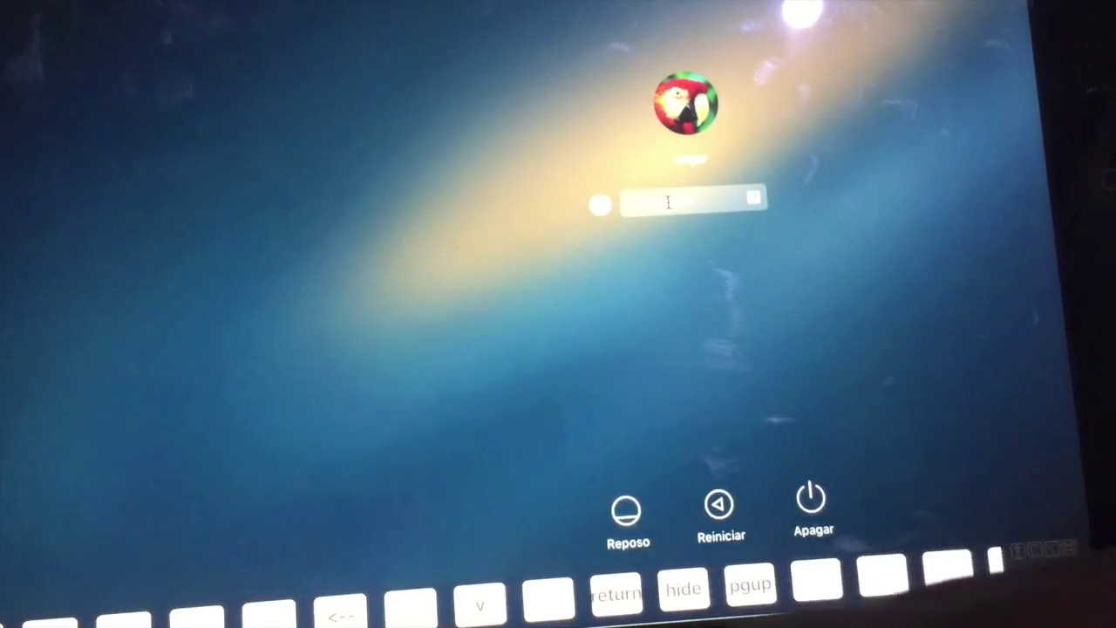